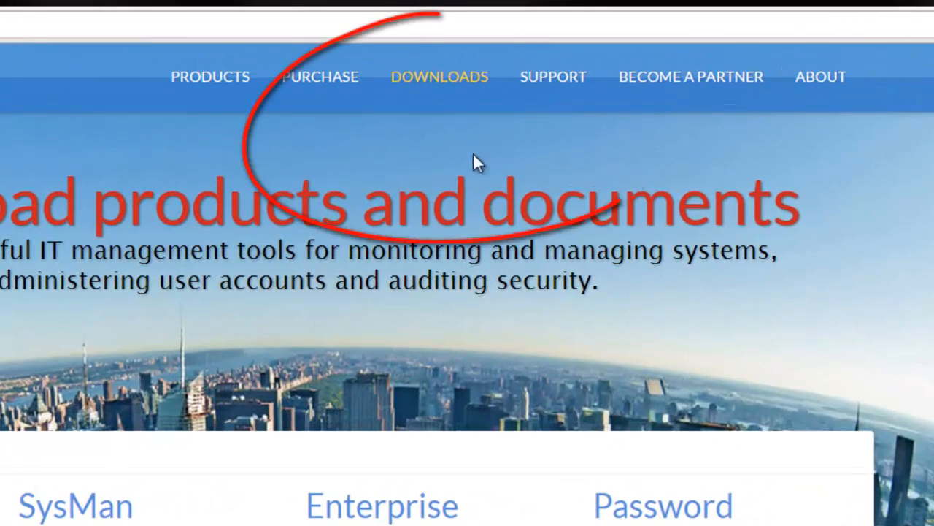
Download the Sysgem Access Gateway 1.0.1 trial kit from the site's Access Gateway downloads page
{"action": "mouse_move", "coordinate": [440, 94]}
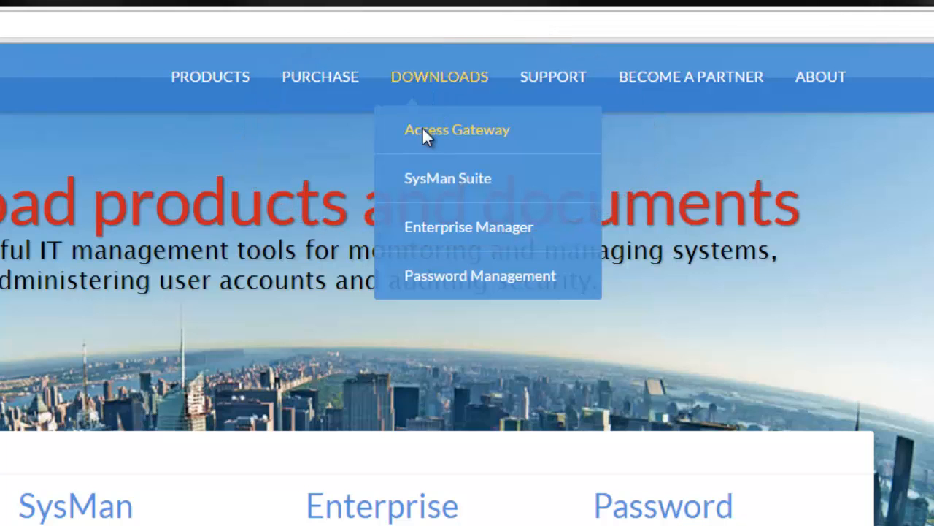
{"action": "left_click", "coordinate": [426, 136]}
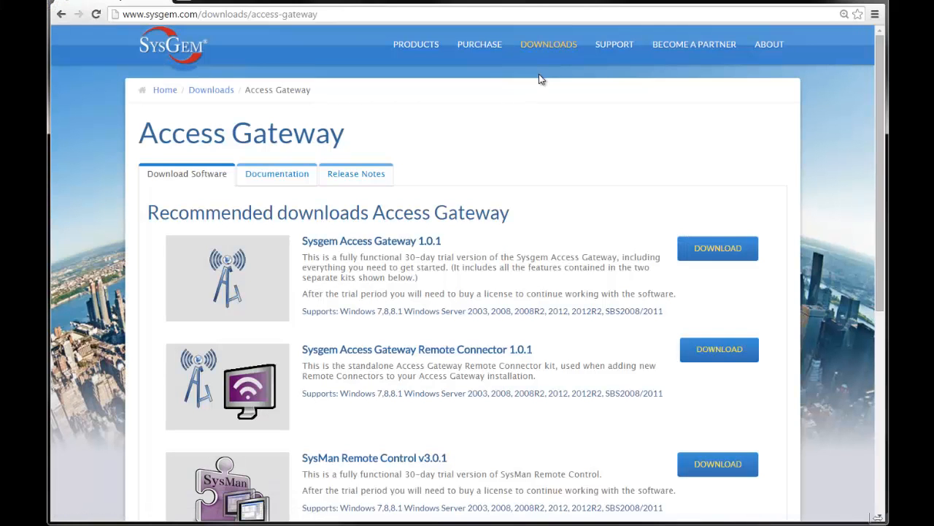
{"action": "left_click", "coordinate": [708, 254]}
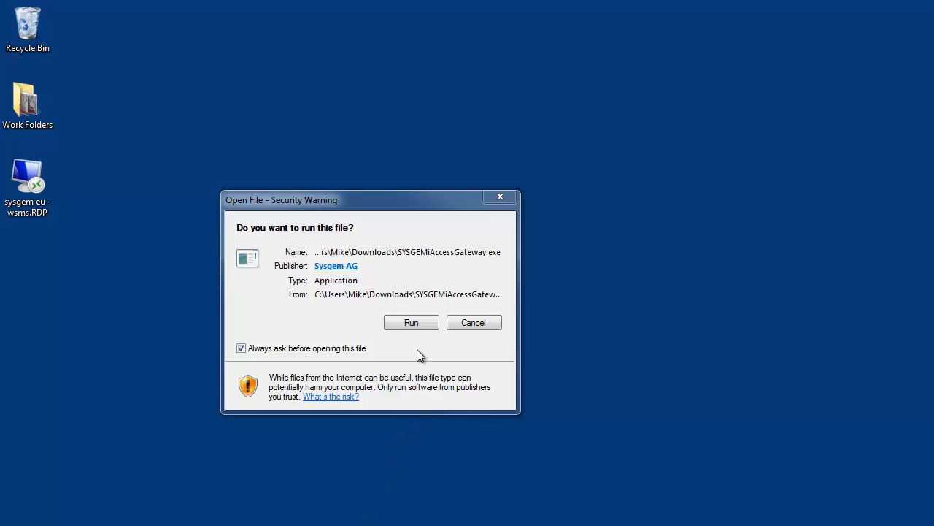
Run the downloaded SYSGEMiAccessGateway.exe and start the Access Gateway setup wizard
{"action": "left_click", "coordinate": [419, 325]}
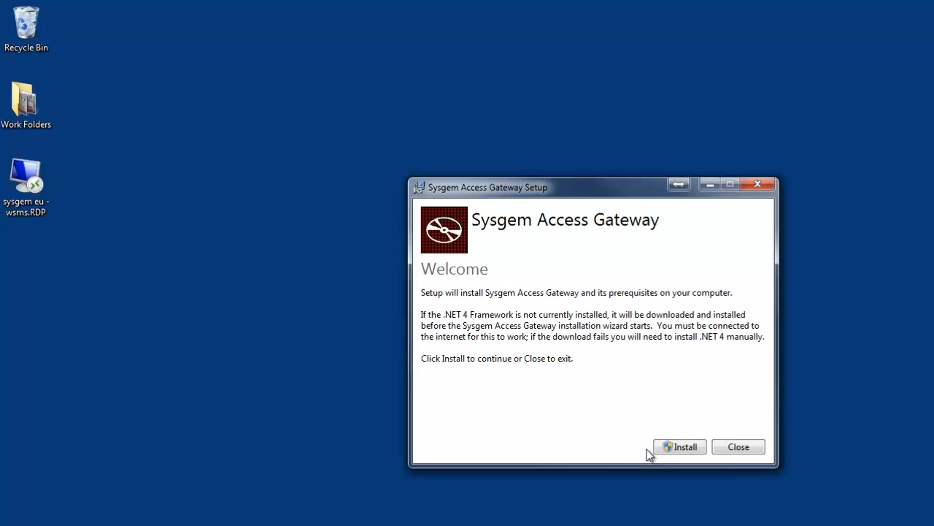
{"action": "left_click", "coordinate": [666, 449]}
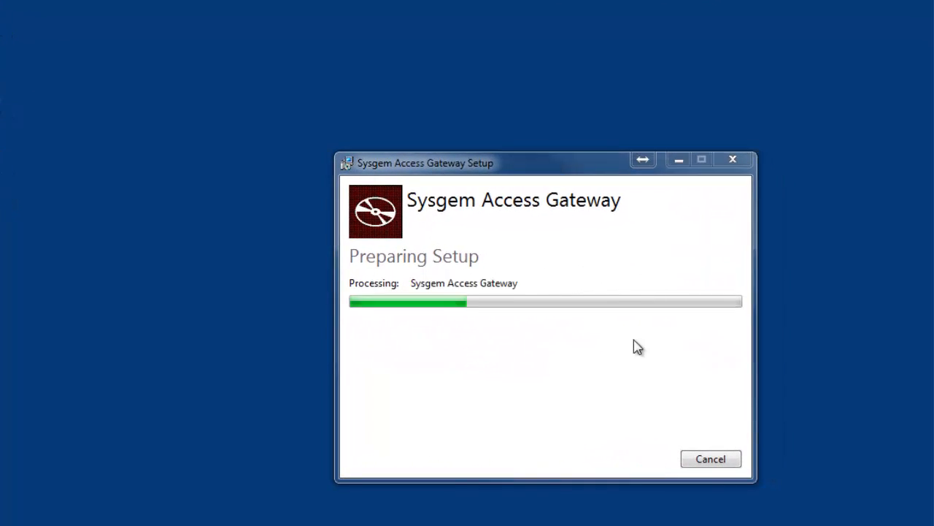
{"action": "left_click", "coordinate": [650, 398]}
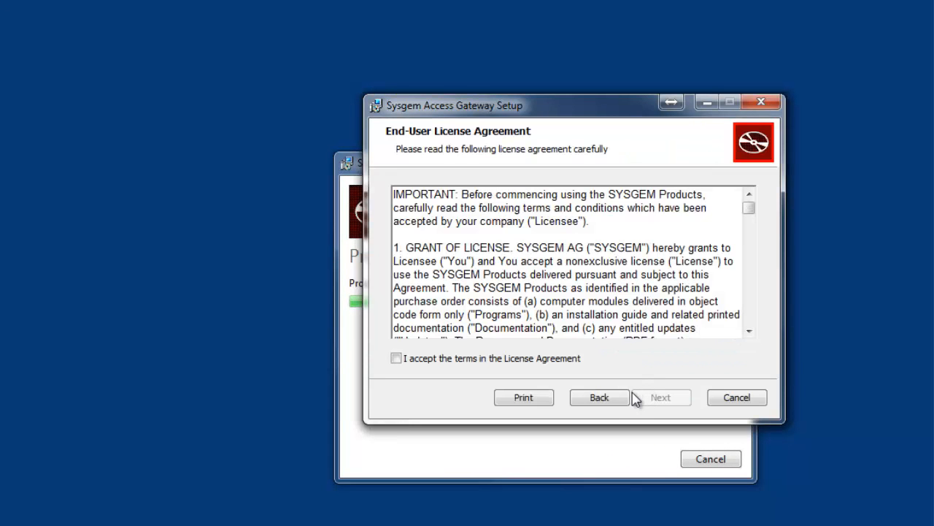
Accept the Access Gateway license agreement and keep the default features and install location
{"action": "left_click", "coordinate": [397, 358]}
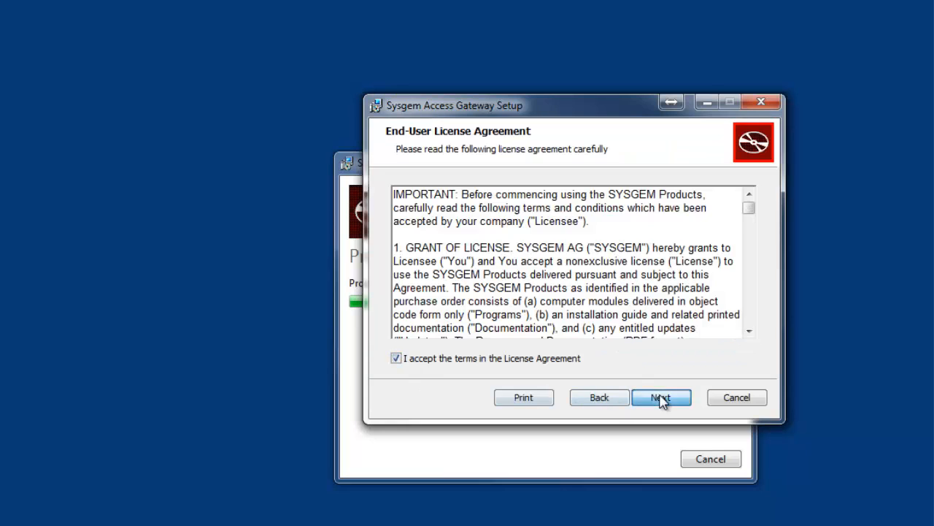
{"action": "left_click", "coordinate": [662, 398]}
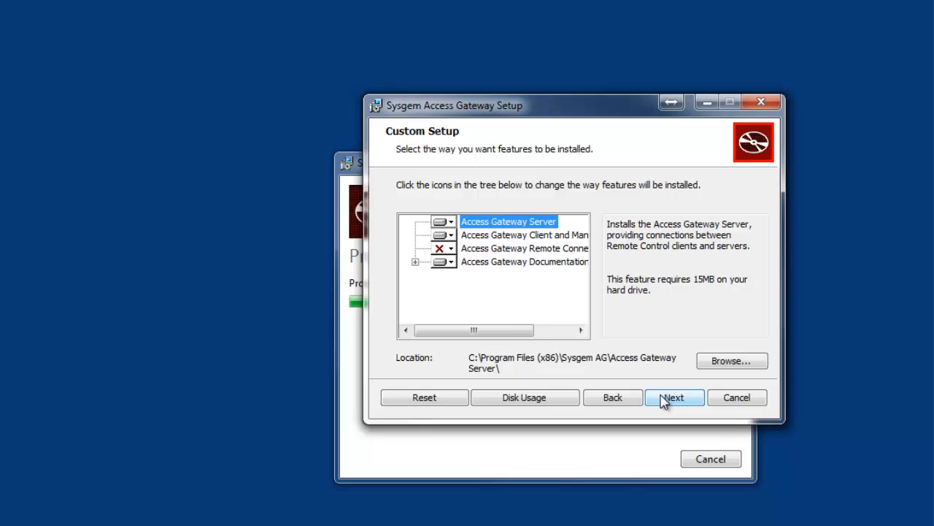
{"action": "left_click", "coordinate": [664, 400]}
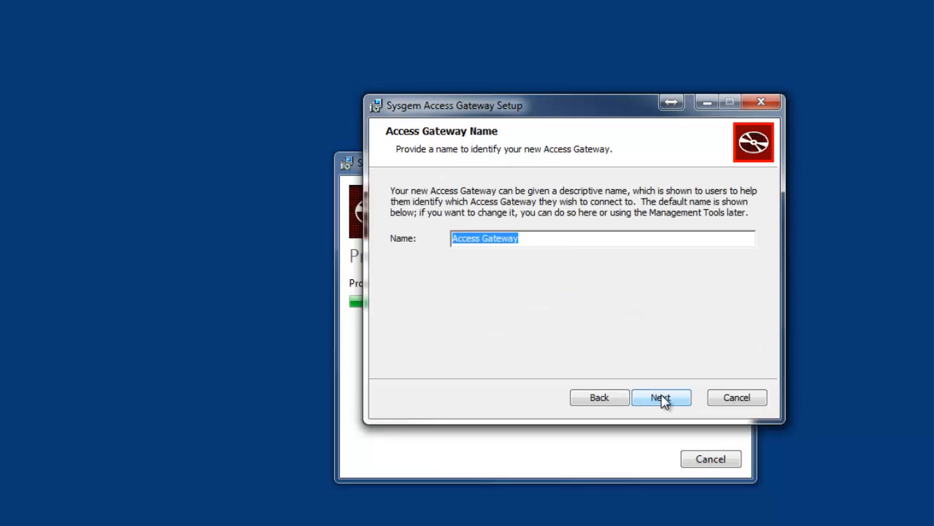
Name the new gateway "Access Gateway - sysgem1" and start the installation
{"action": "left_click", "coordinate": [556, 239]}
{"action": "type", "text": "- sysgem1"}
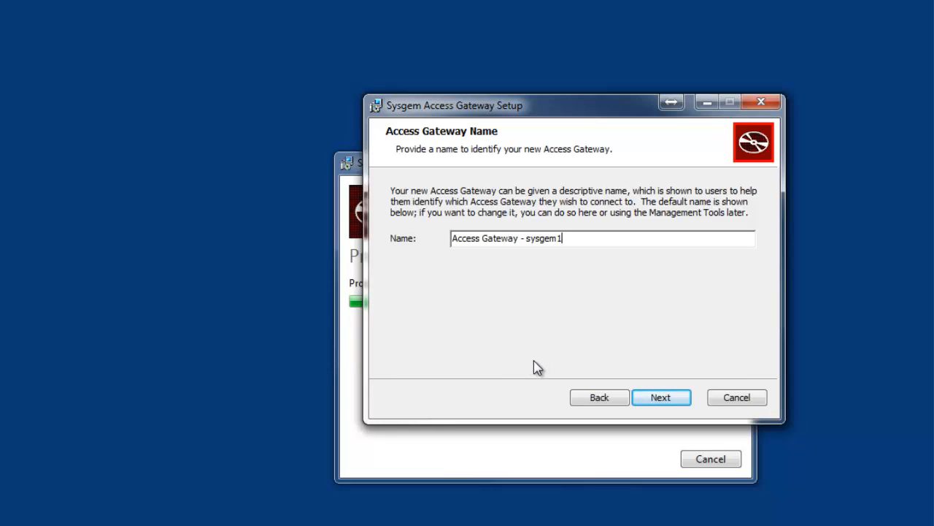
{"action": "left_click", "coordinate": [653, 399]}
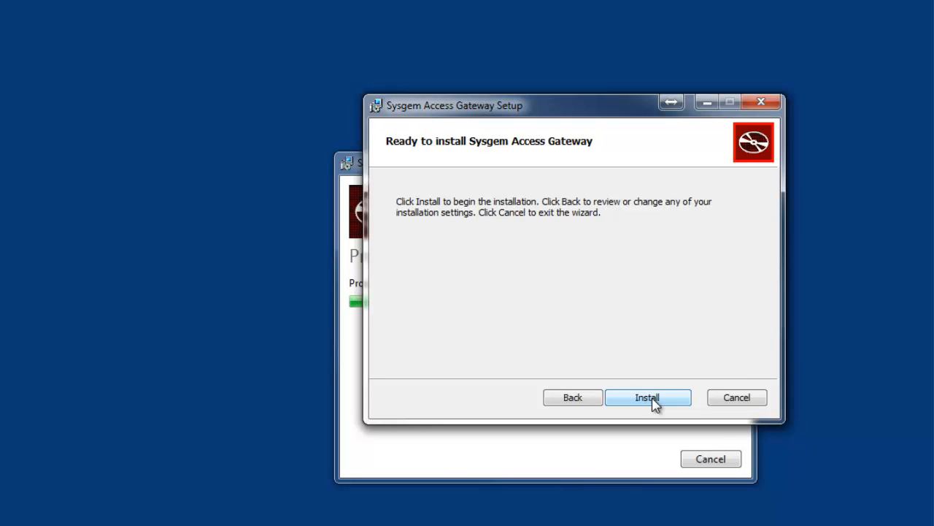
{"action": "left_click", "coordinate": [653, 400]}
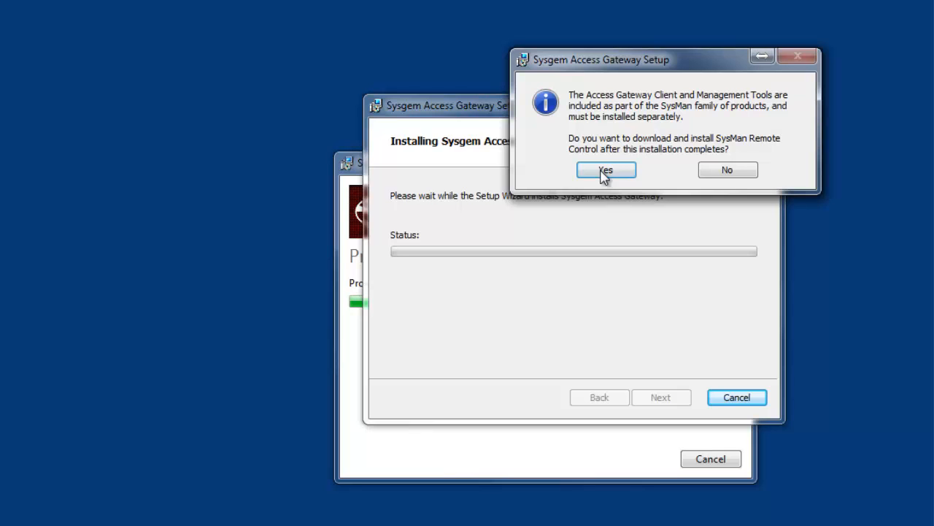
Agree to download and install SysMan Remote Control, and finish the Access Gateway setup
{"action": "left_click", "coordinate": [606, 170]}
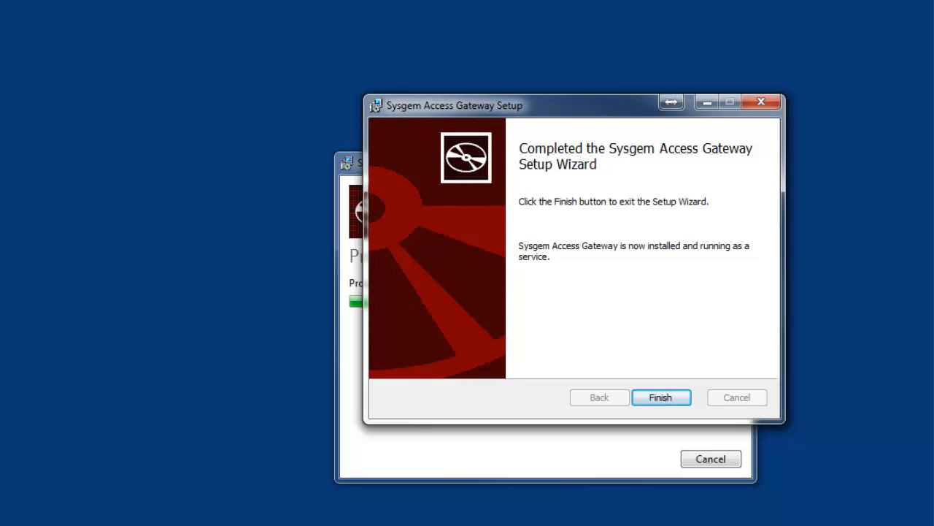
{"action": "left_click", "coordinate": [661, 398]}
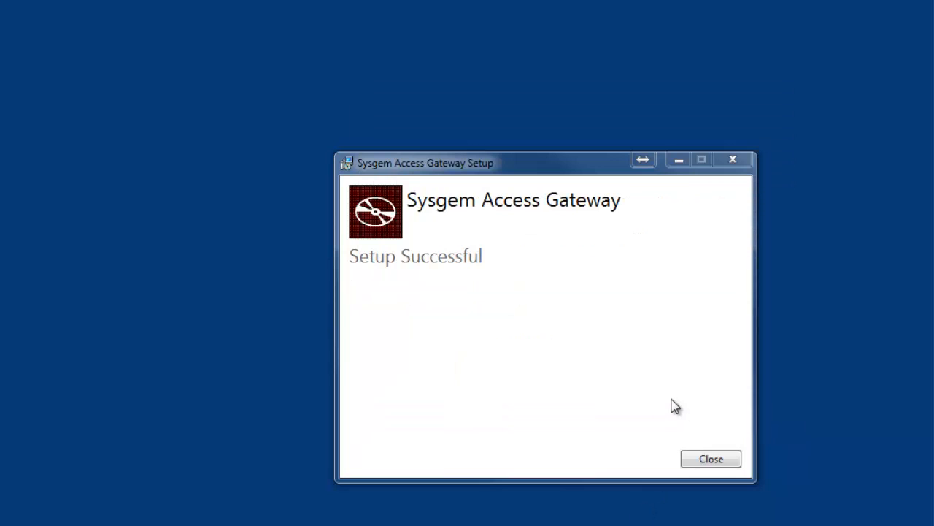
{"action": "left_click", "coordinate": [705, 460]}
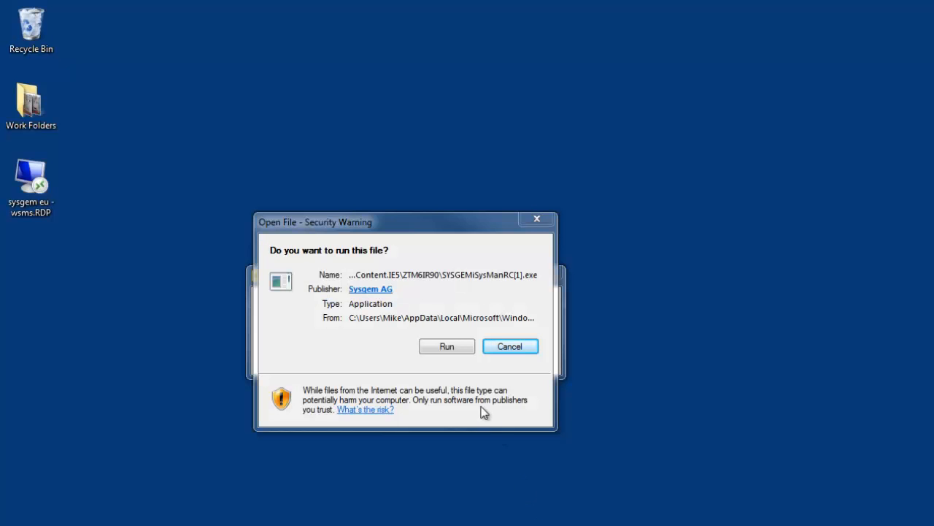
Run the SysMan Remote Control installer and accept its license agreement
{"action": "left_click", "coordinate": [451, 351]}
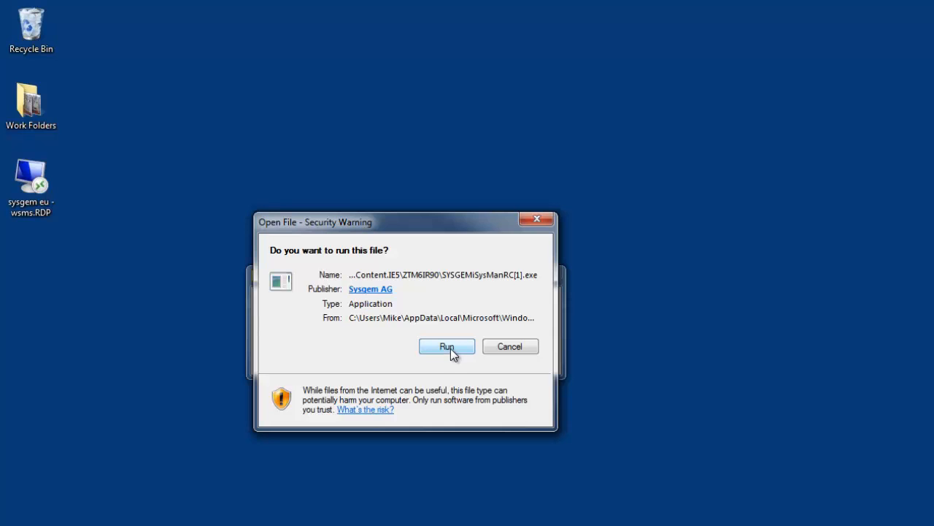
{"action": "left_click", "coordinate": [451, 349]}
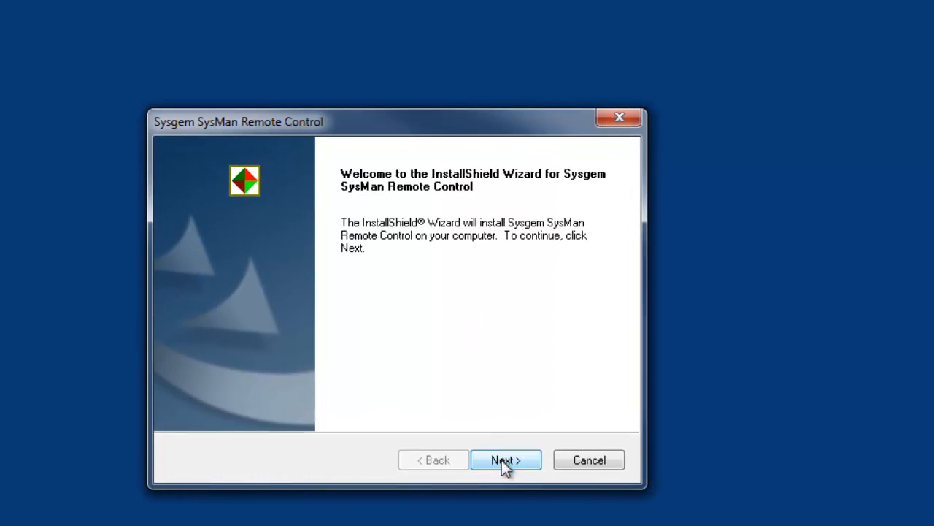
{"action": "left_click", "coordinate": [529, 465]}
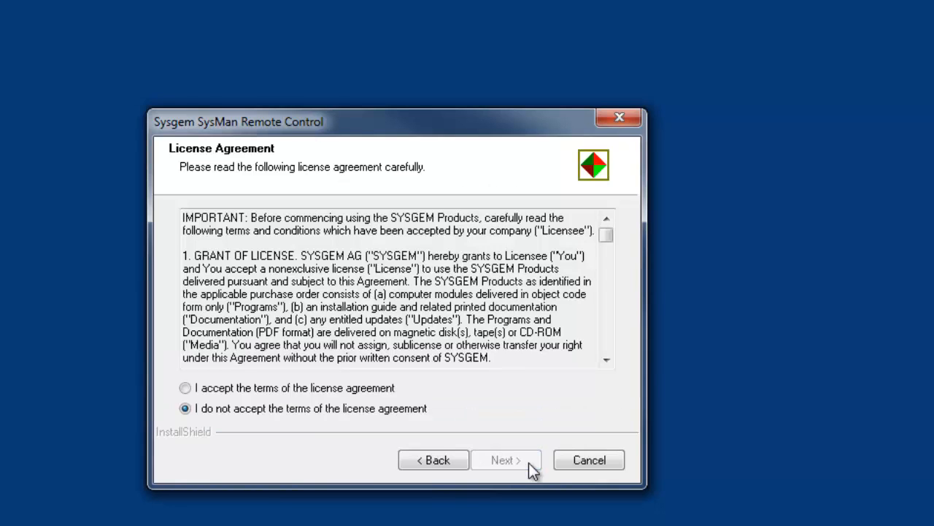
{"action": "left_click", "coordinate": [201, 388]}
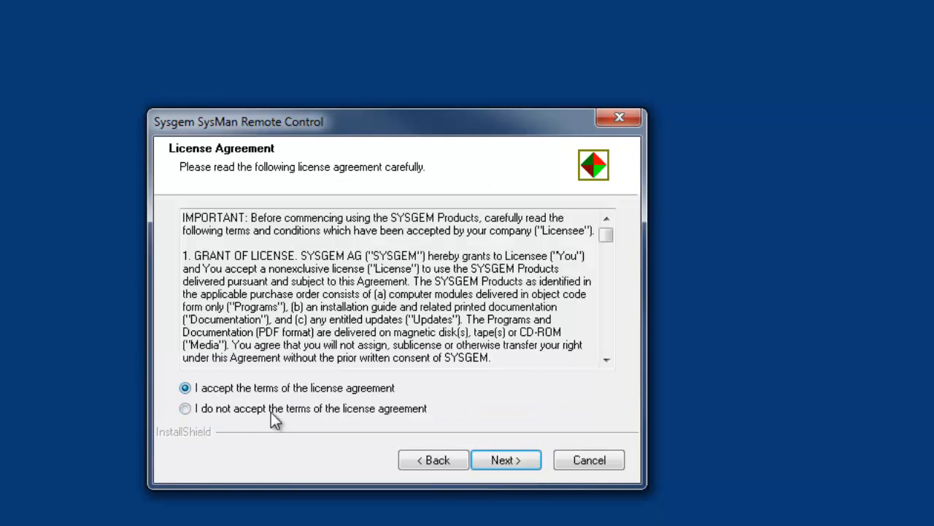
{"action": "left_click", "coordinate": [500, 460]}
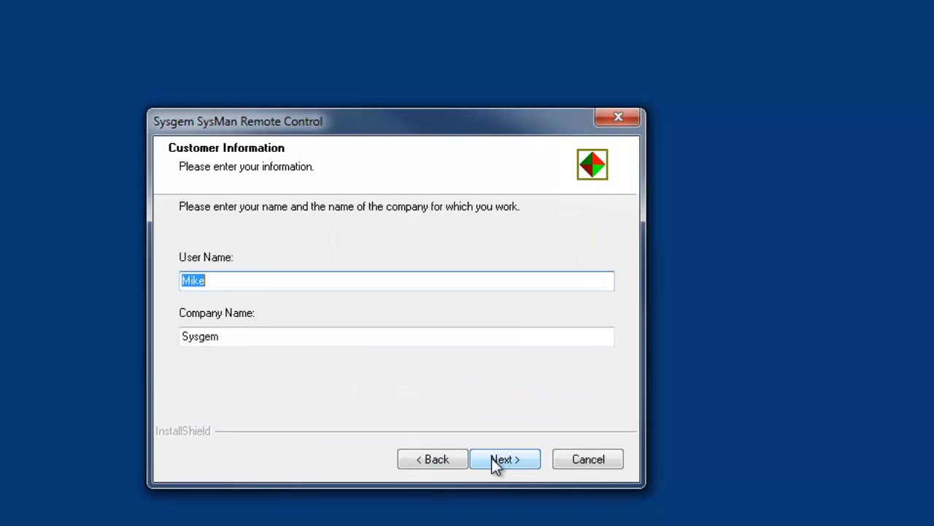
Install SysMan Remote Control with the default customer information, destination and program folder, and finish the wizard without launching it
{"action": "left_click", "coordinate": [496, 465]}
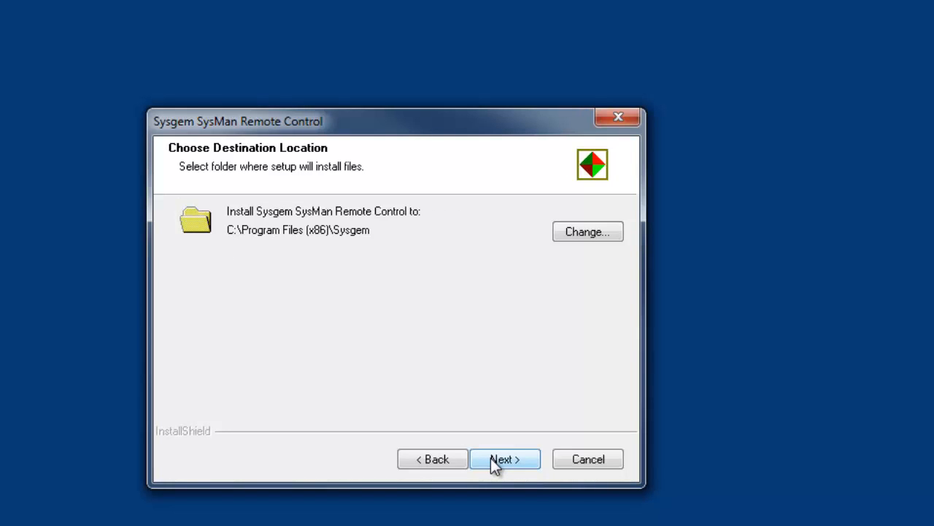
{"action": "left_click", "coordinate": [491, 459]}
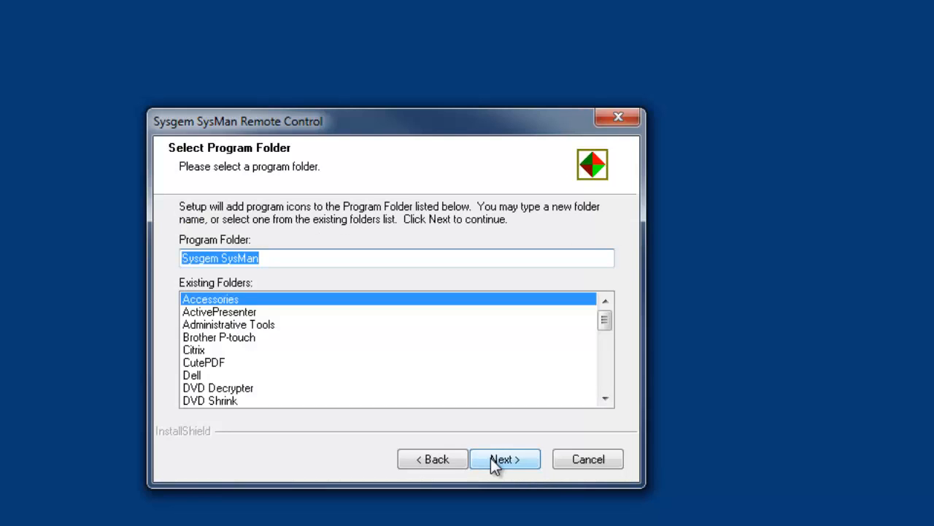
{"action": "left_click", "coordinate": [490, 458]}
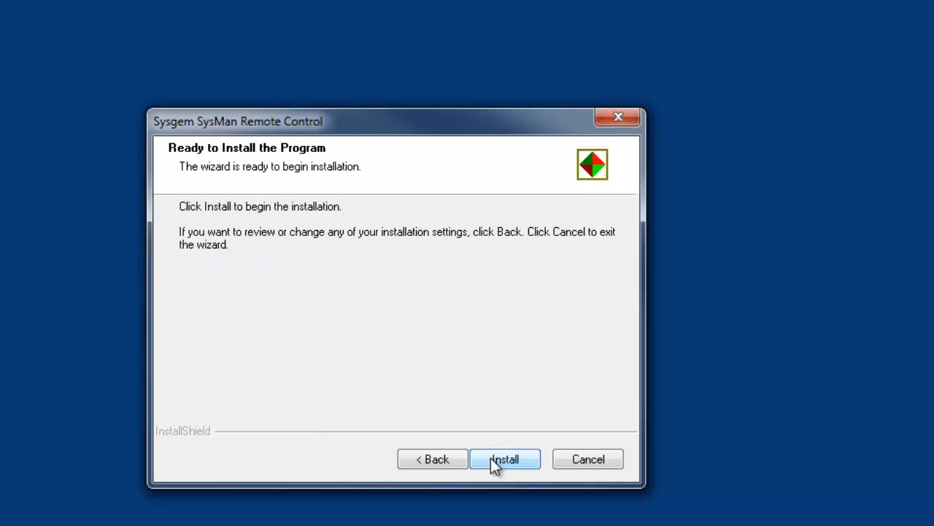
{"action": "left_click", "coordinate": [490, 458]}
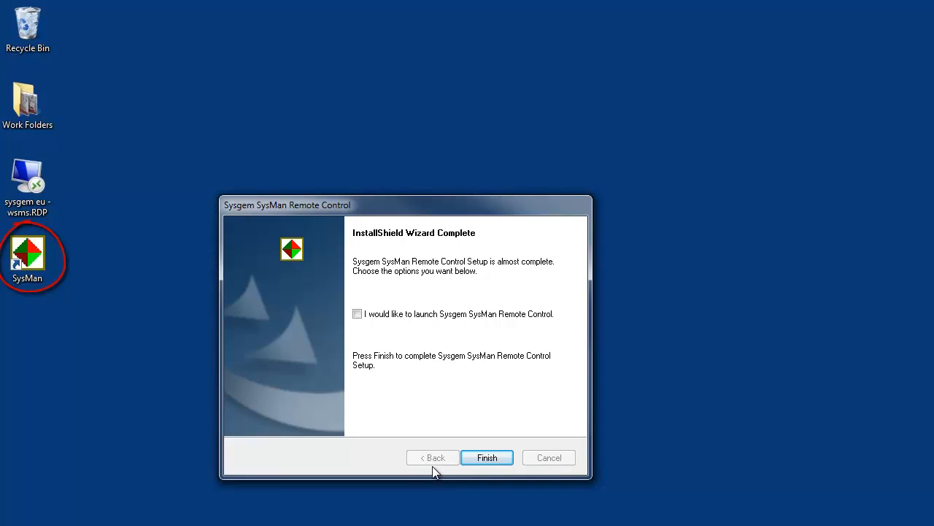
{"action": "left_click", "coordinate": [486, 456]}
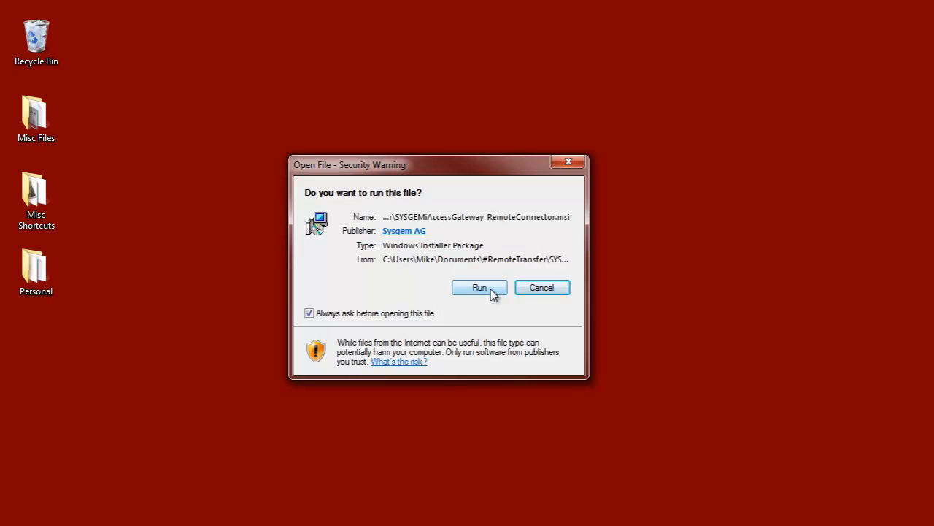
Run the Access Gateway Remote Connector installer, accepting the license agreement and keeping the default destination folder and features
{"action": "left_click", "coordinate": [492, 290]}
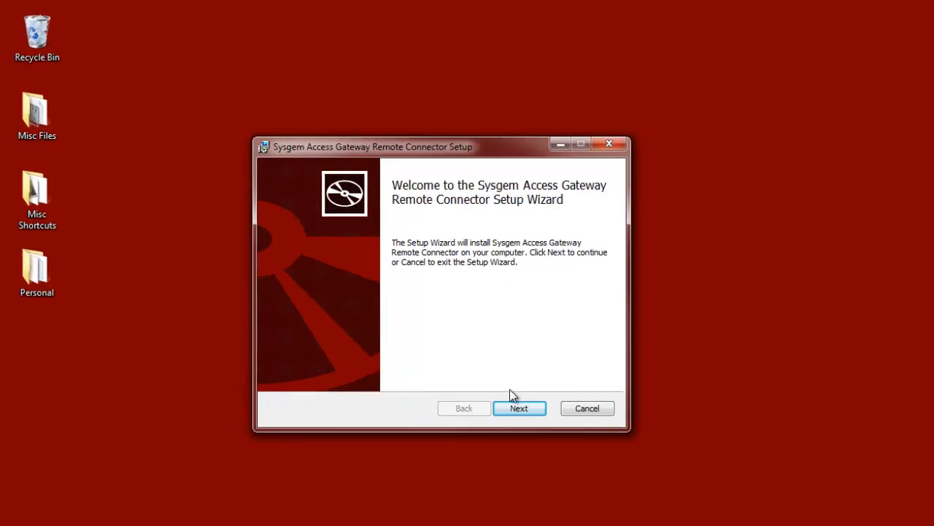
{"action": "left_click", "coordinate": [507, 405]}
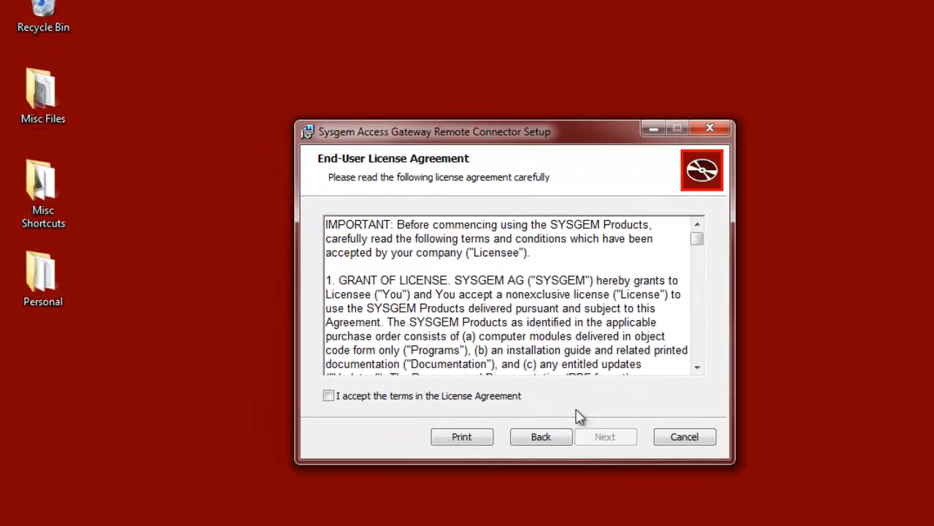
{"action": "left_click", "coordinate": [336, 399]}
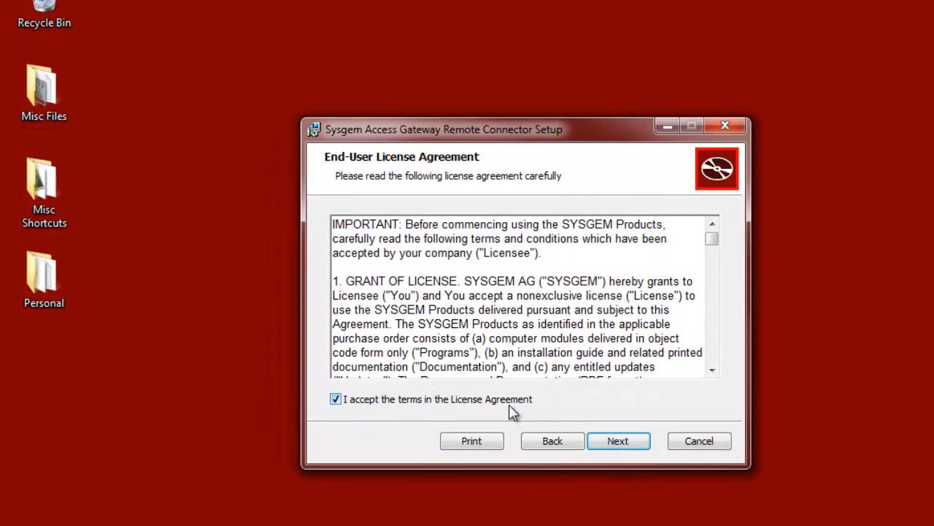
{"action": "left_click", "coordinate": [619, 446]}
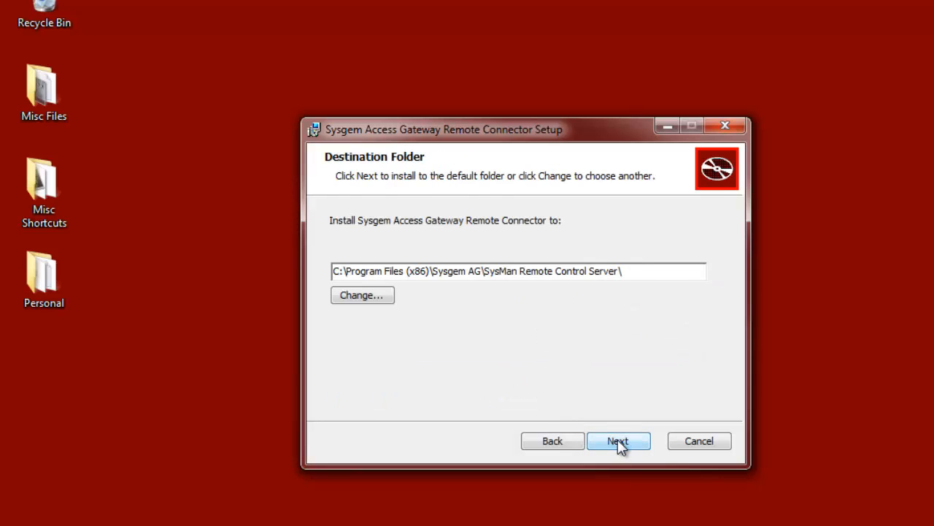
{"action": "left_click", "coordinate": [619, 442]}
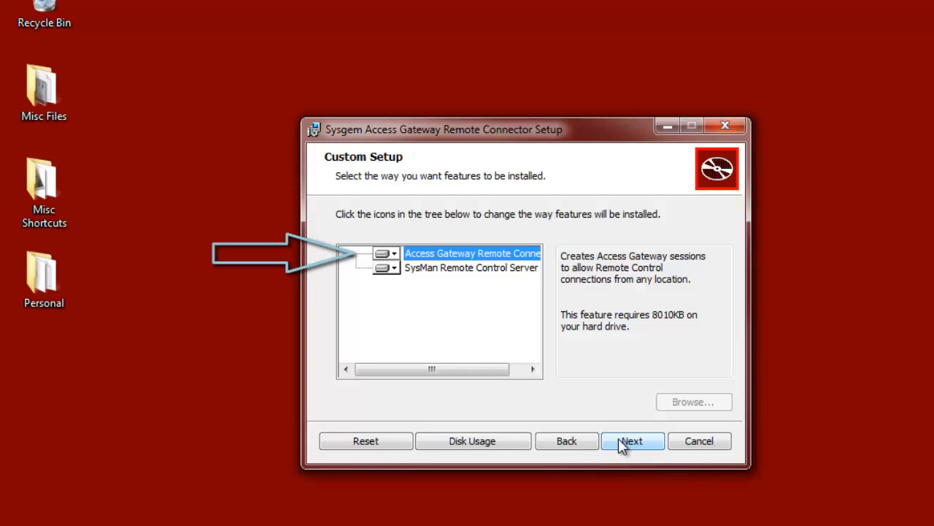
{"action": "left_click", "coordinate": [619, 438]}
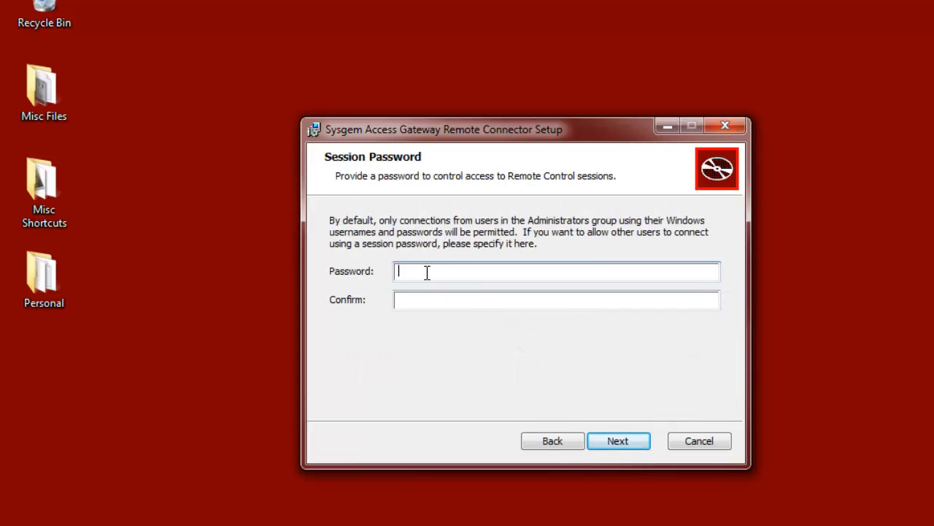
Enter and confirm the session password for remote control access, and keep the default server options
{"action": "type", "text": "••••••••"}
{"action": "key", "text": "Tab"}
{"action": "type", "text": "•"}
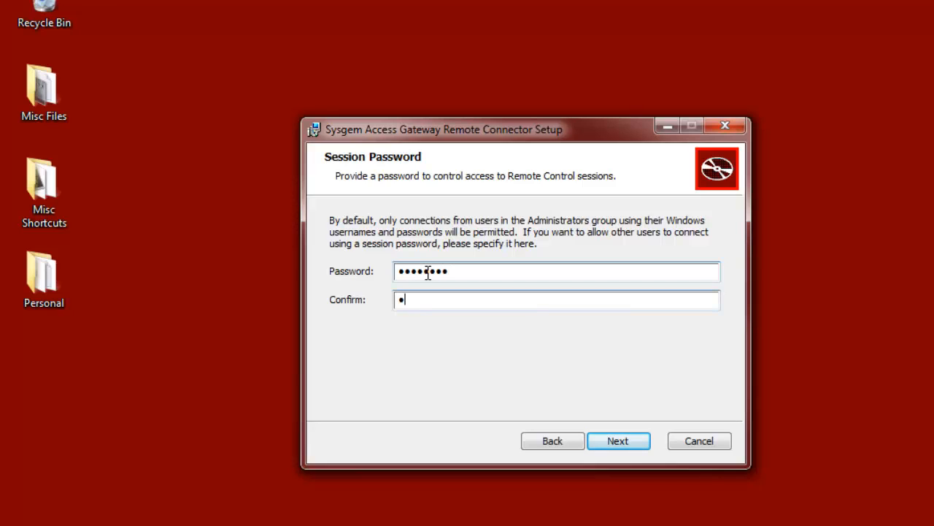
{"action": "type", "text": "•••••••"}
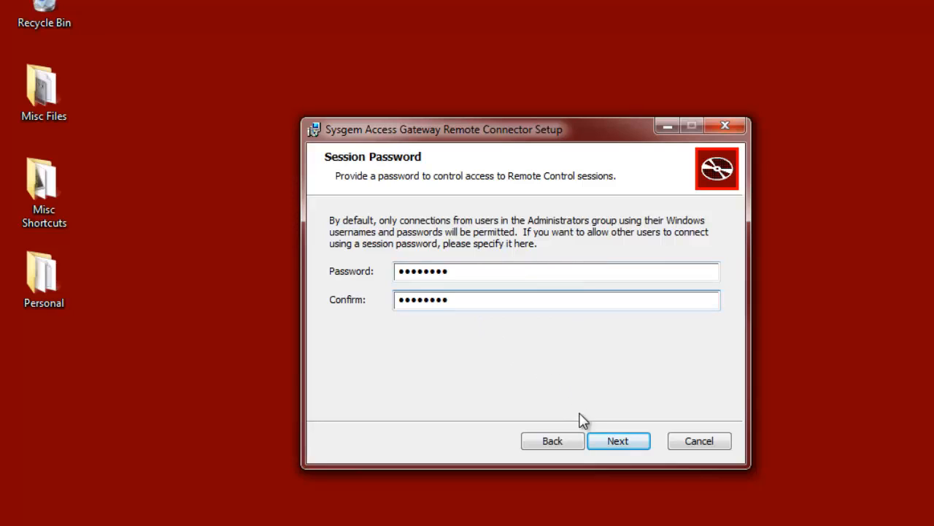
{"action": "left_click", "coordinate": [627, 439]}
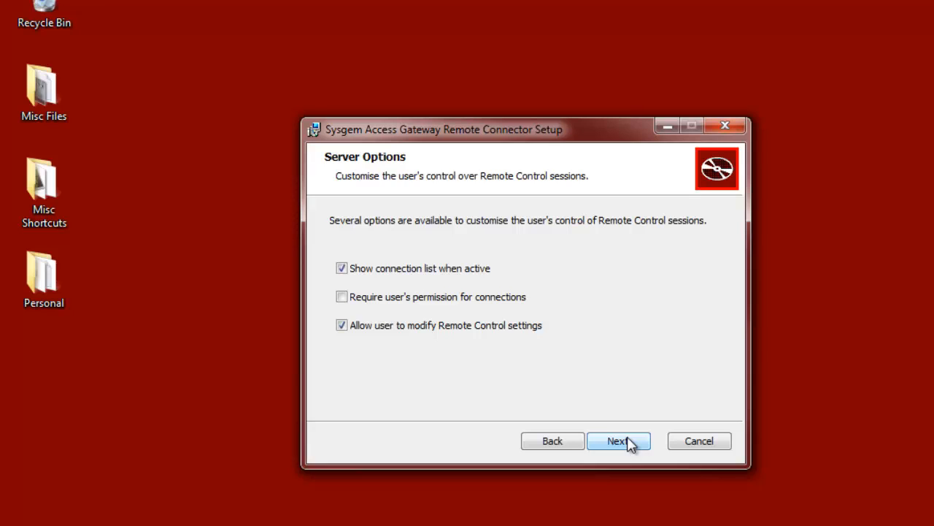
{"action": "left_click", "coordinate": [618, 441]}
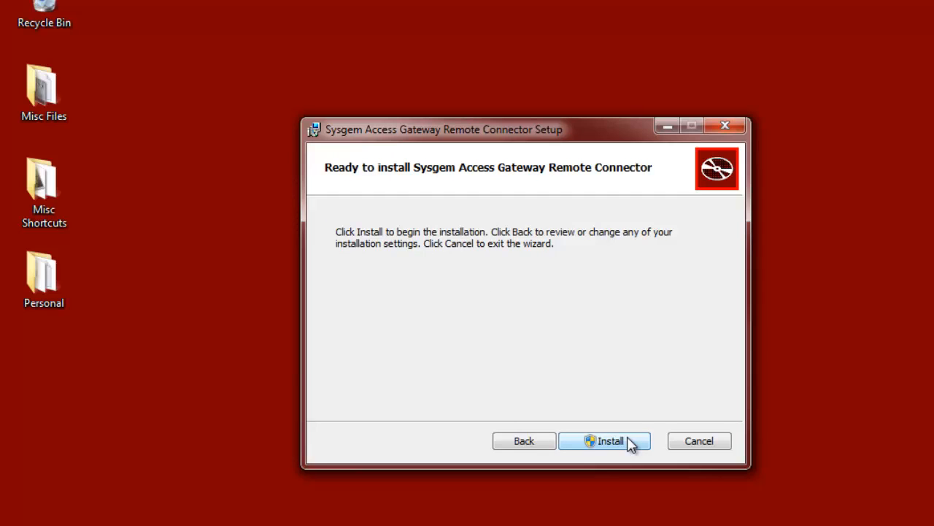
Install the Access Gateway Remote Connector and finish the setup wizard with the option to start it now enabled
{"action": "left_click", "coordinate": [612, 441]}
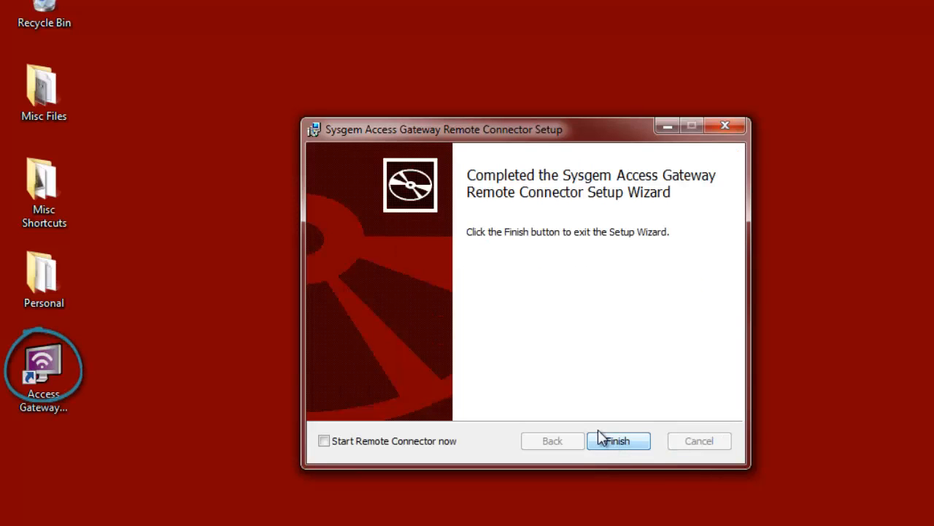
{"action": "left_click", "coordinate": [323, 442]}
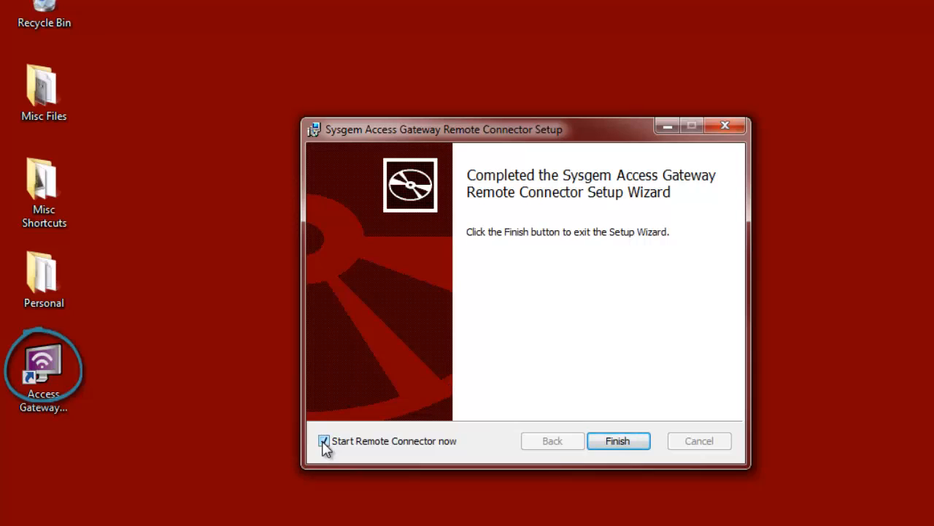
{"action": "left_click", "coordinate": [609, 442]}
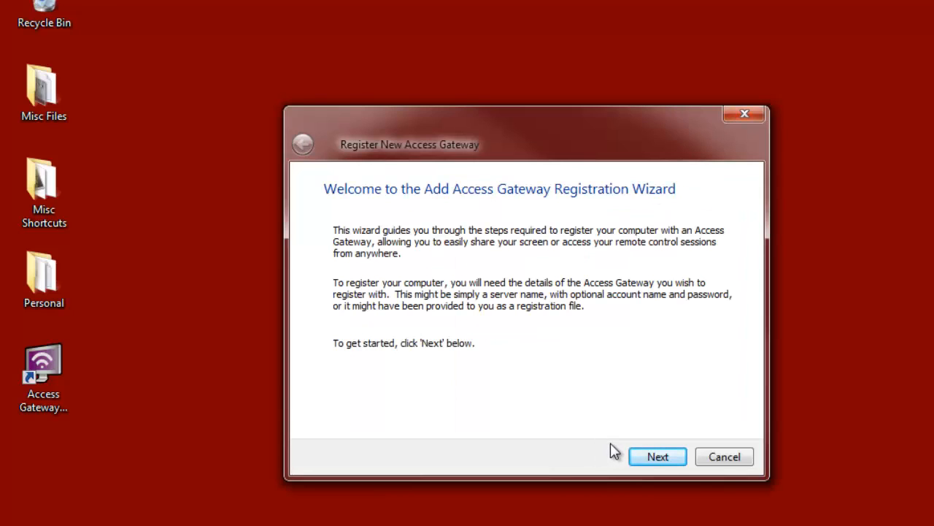
Register the computer with the Access Gateway at dell-t1700, keeping the prefilled credentials, display name and Just me availability, and start a session
{"action": "left_click", "coordinate": [656, 458]}
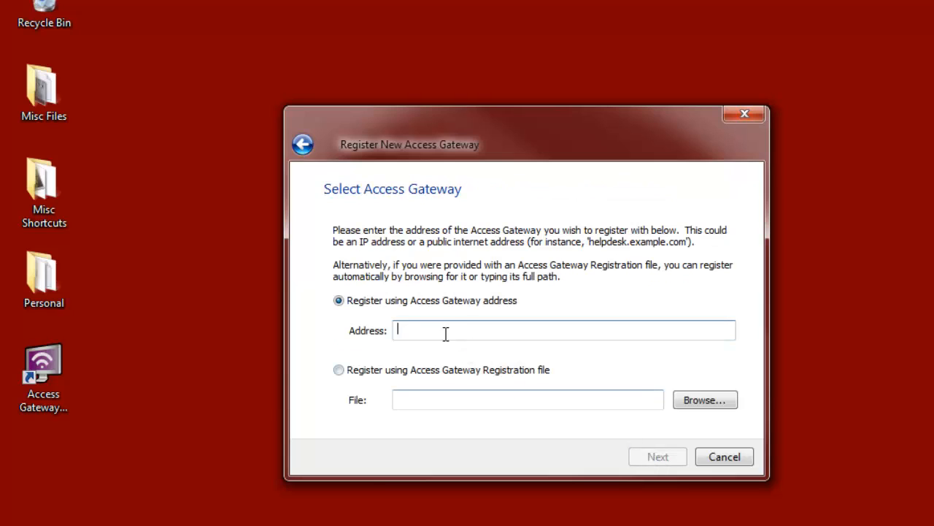
{"action": "type", "text": "dell-t17"}
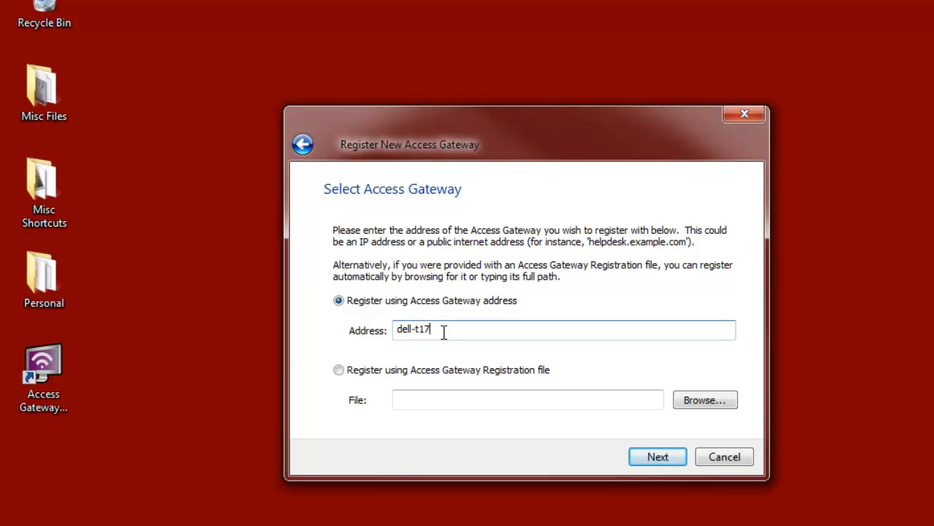
{"action": "type", "text": "00"}
{"action": "left_click", "coordinate": [652, 456]}
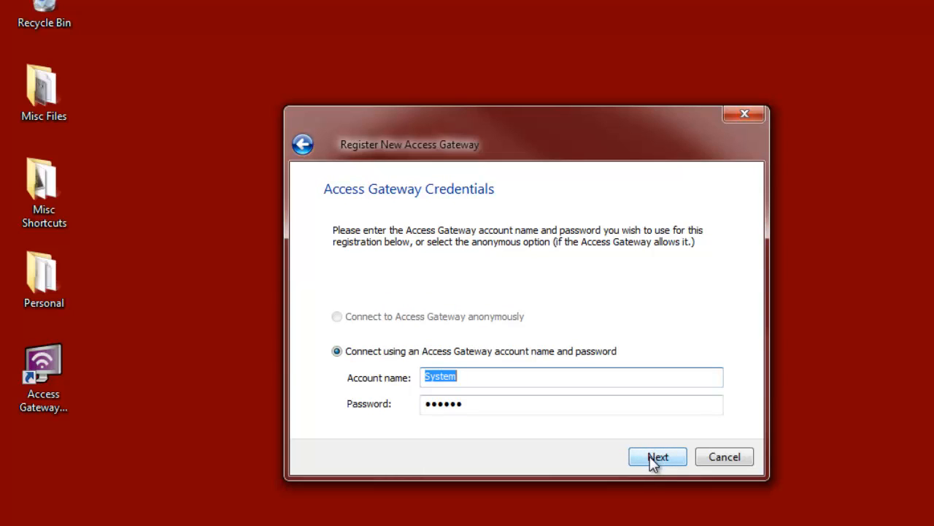
{"action": "left_click", "coordinate": [651, 459]}
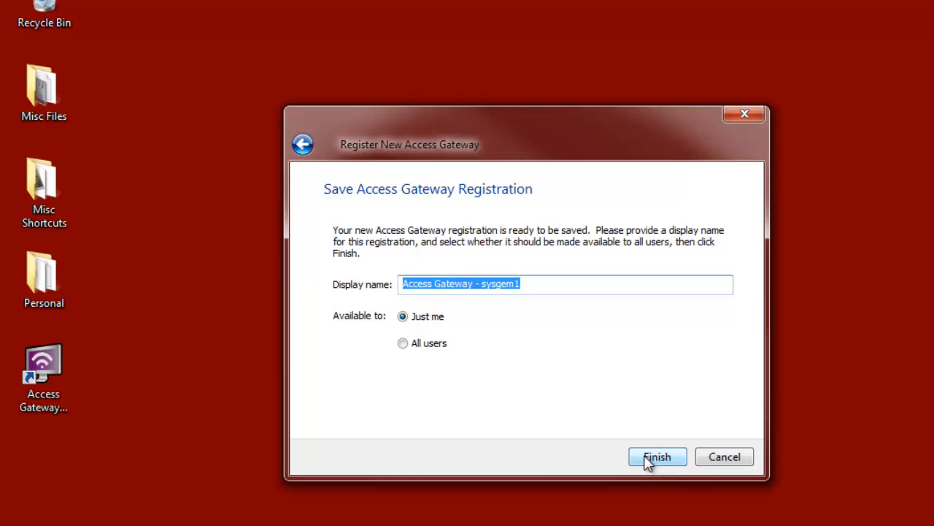
{"action": "left_click", "coordinate": [656, 457]}
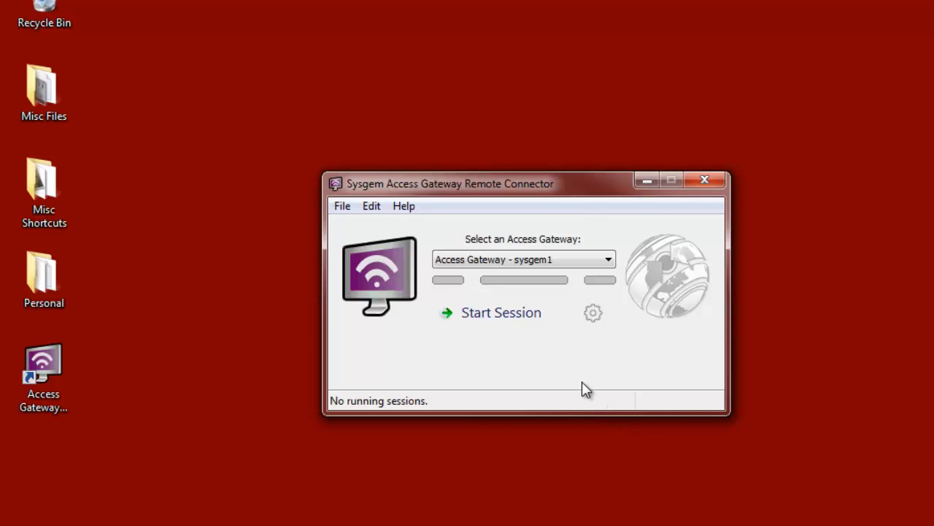
{"action": "left_click", "coordinate": [501, 318]}
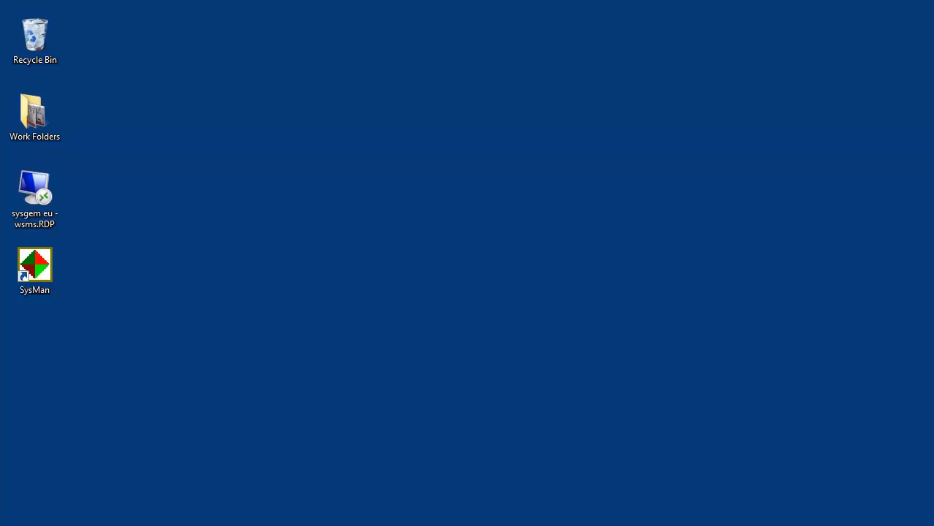
Switch to the other computer, launch SysMan and acknowledge the local Access Gateway notice
{"action": "double_click", "coordinate": [32, 271]}
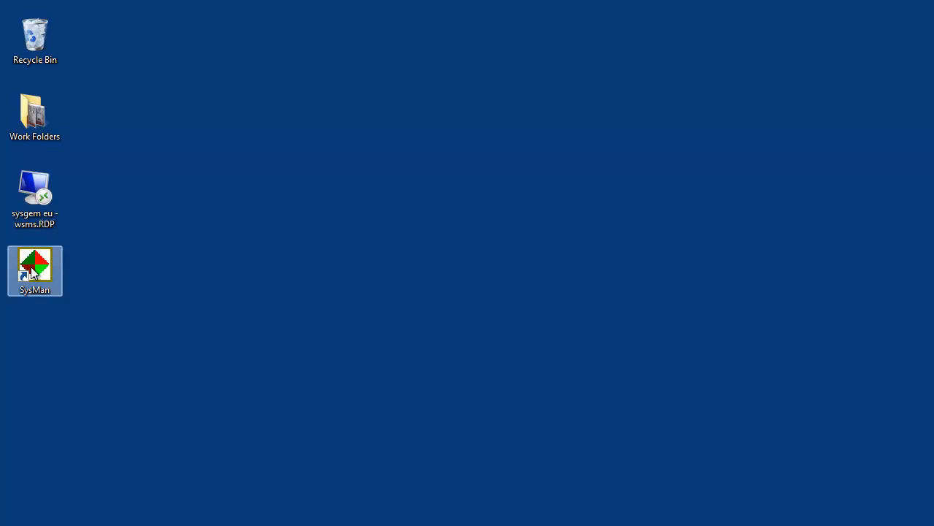
{"action": "key", "text": "Return"}
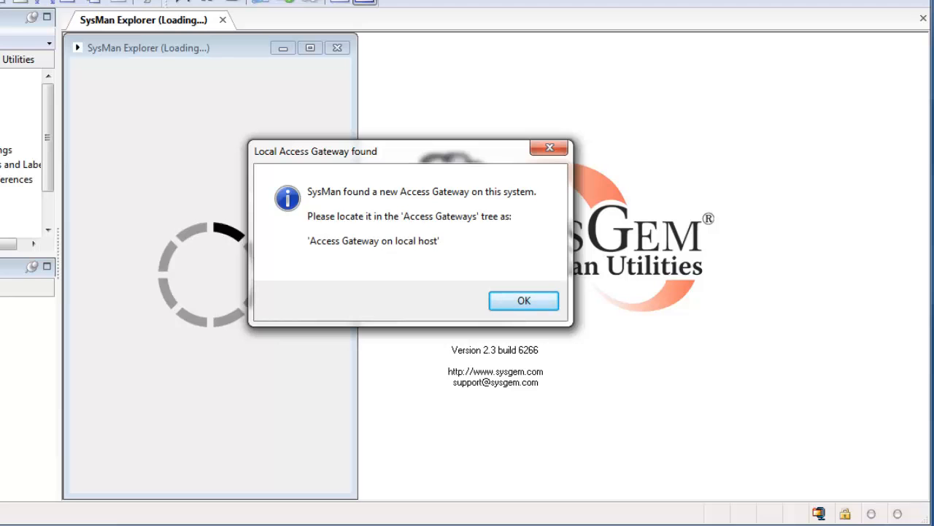
{"action": "left_click", "coordinate": [524, 301]}
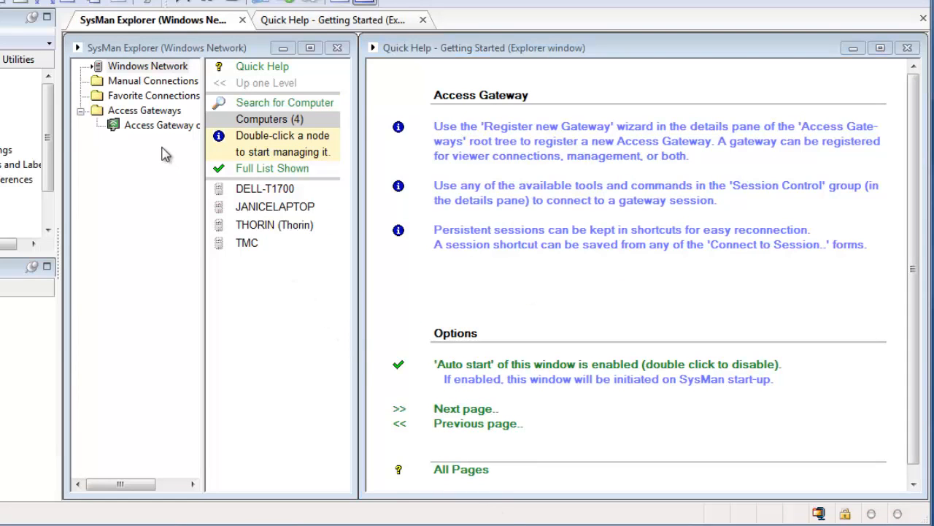
List the current sessions of the Access Gateway on local host and start a connection to the session created on THORIN
{"action": "left_click", "coordinate": [155, 127]}
{"action": "double_click", "coordinate": [155, 127]}
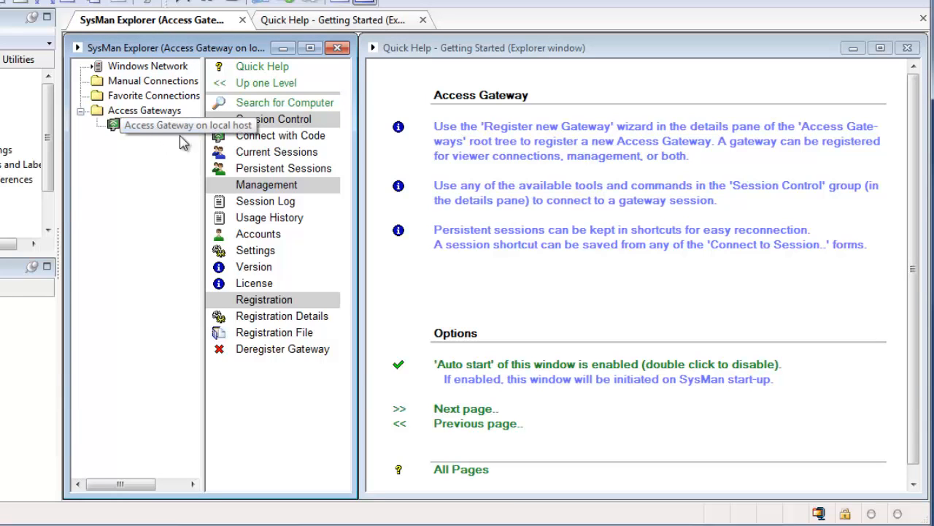
{"action": "left_click", "coordinate": [277, 153]}
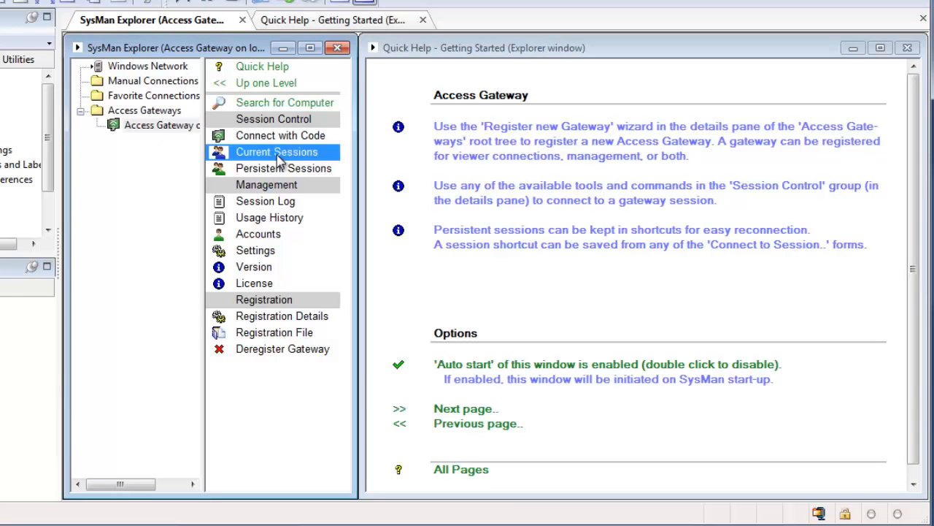
{"action": "double_click", "coordinate": [278, 157]}
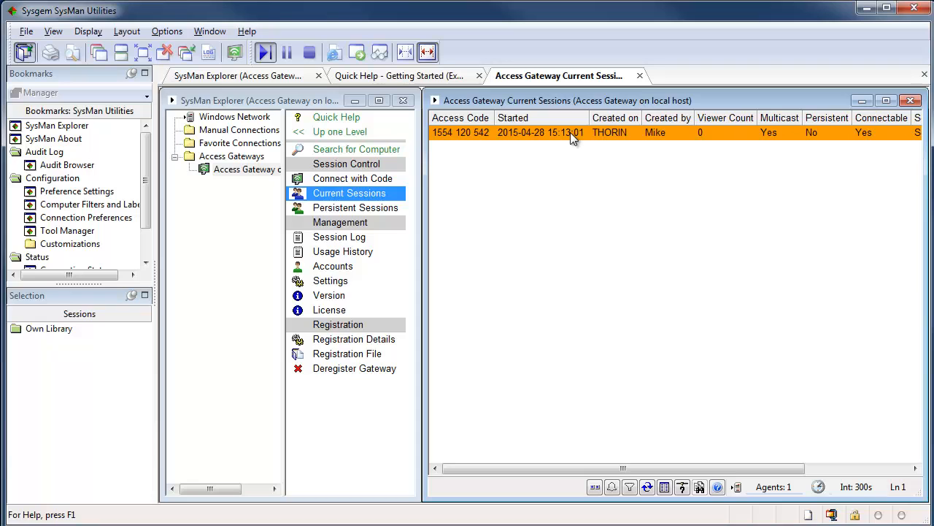
{"action": "double_click", "coordinate": [571, 134]}
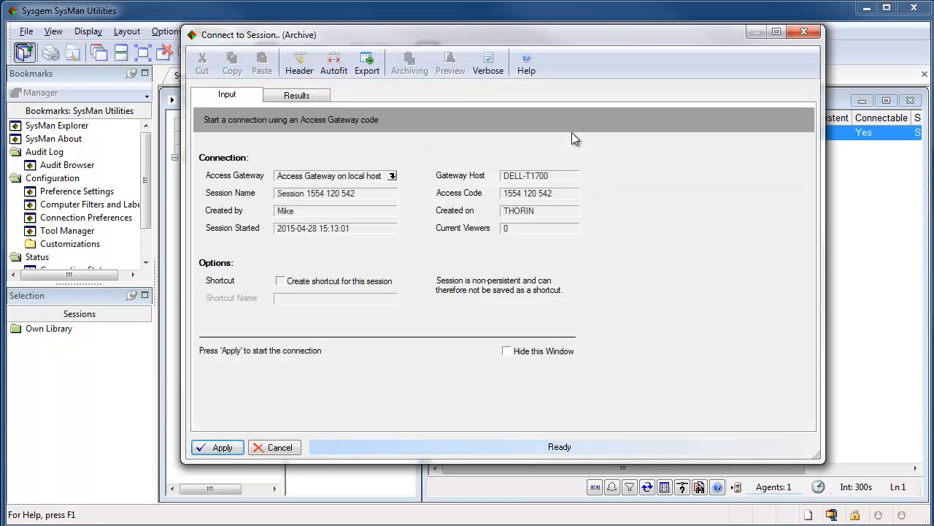
{"action": "left_click", "coordinate": [232, 449]}
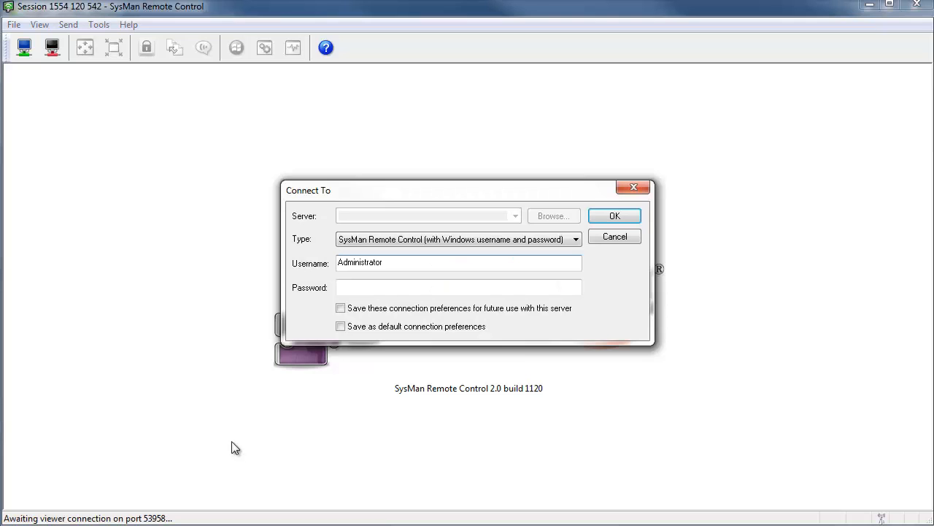
Connect using SysMan Remote Control with connection password, entering the session password and saving these connection preferences for this server
{"action": "left_click", "coordinate": [574, 239]}
{"action": "left_click", "coordinate": [529, 252]}
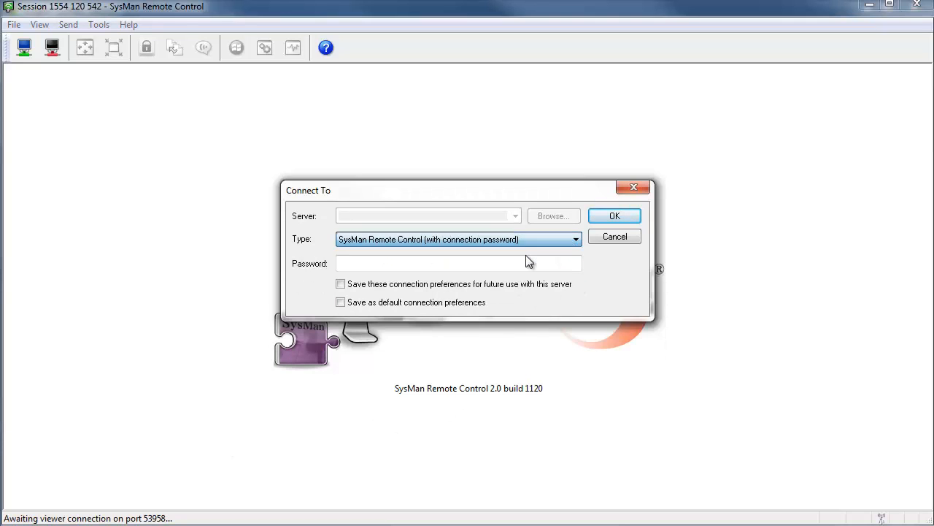
{"action": "left_click", "coordinate": [444, 267]}
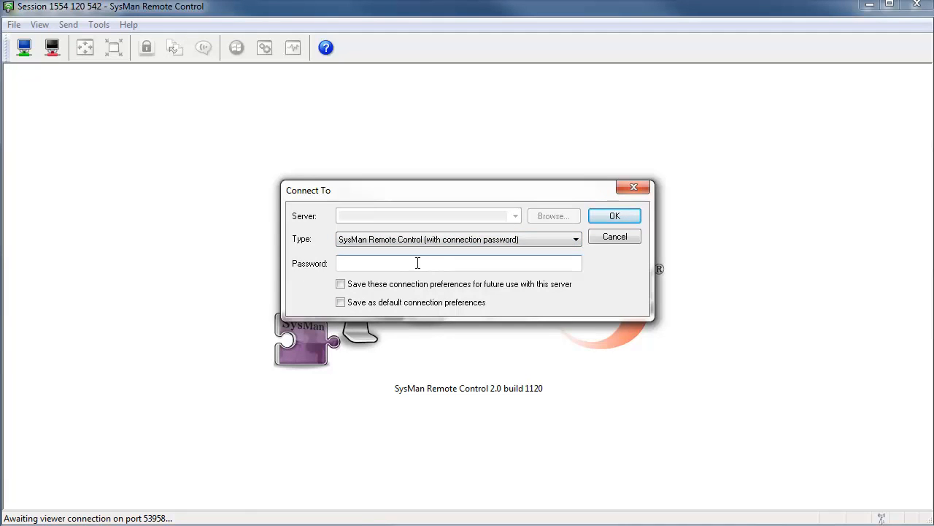
{"action": "type", "text": "••••••••"}
{"action": "left_click", "coordinate": [341, 284]}
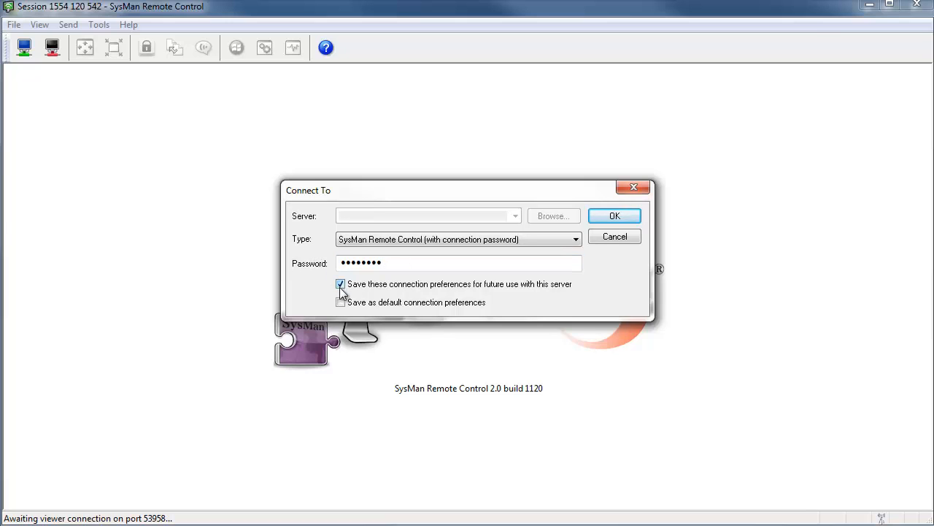
{"action": "left_click", "coordinate": [626, 218]}
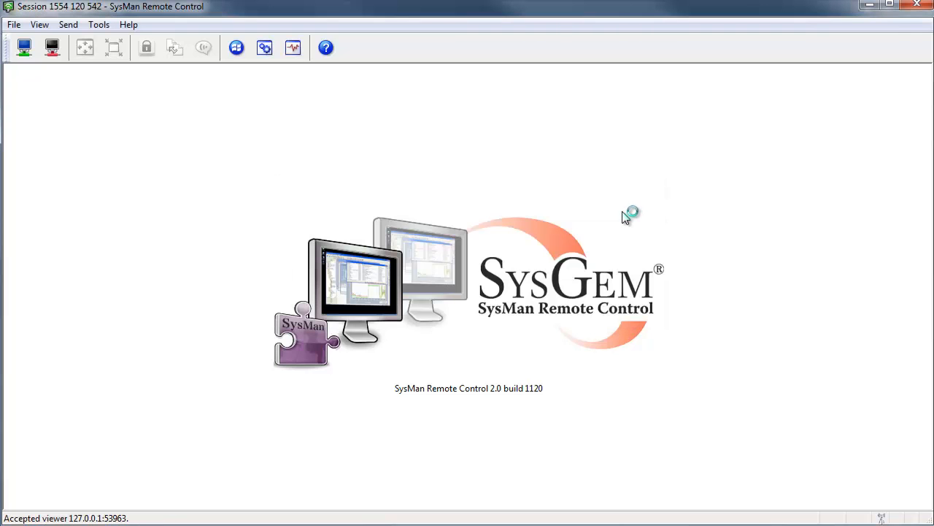